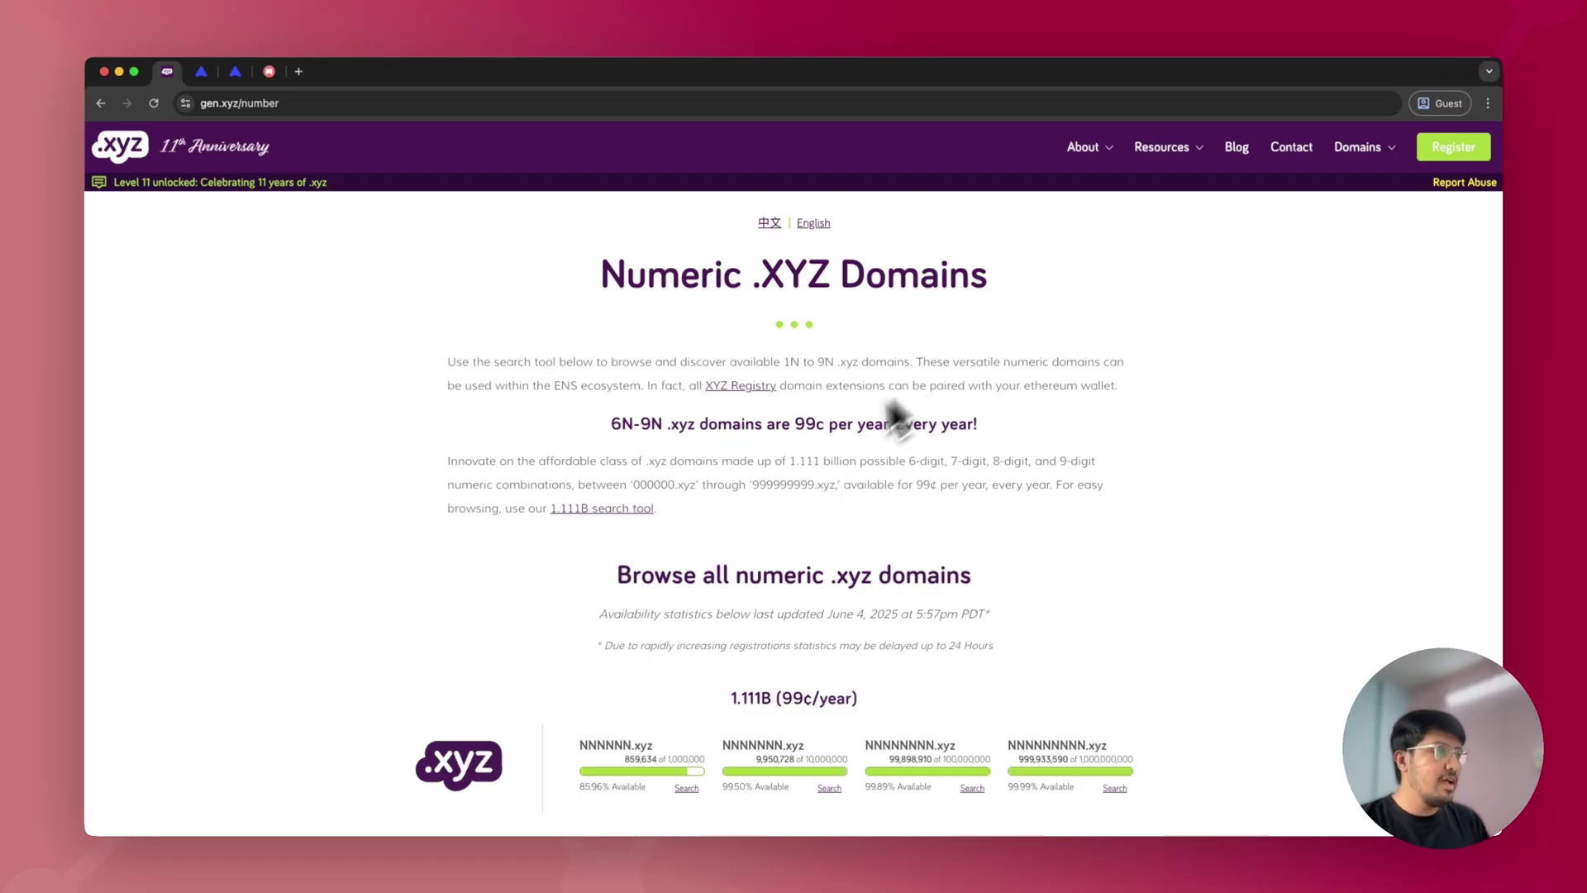
double_click(652, 486)
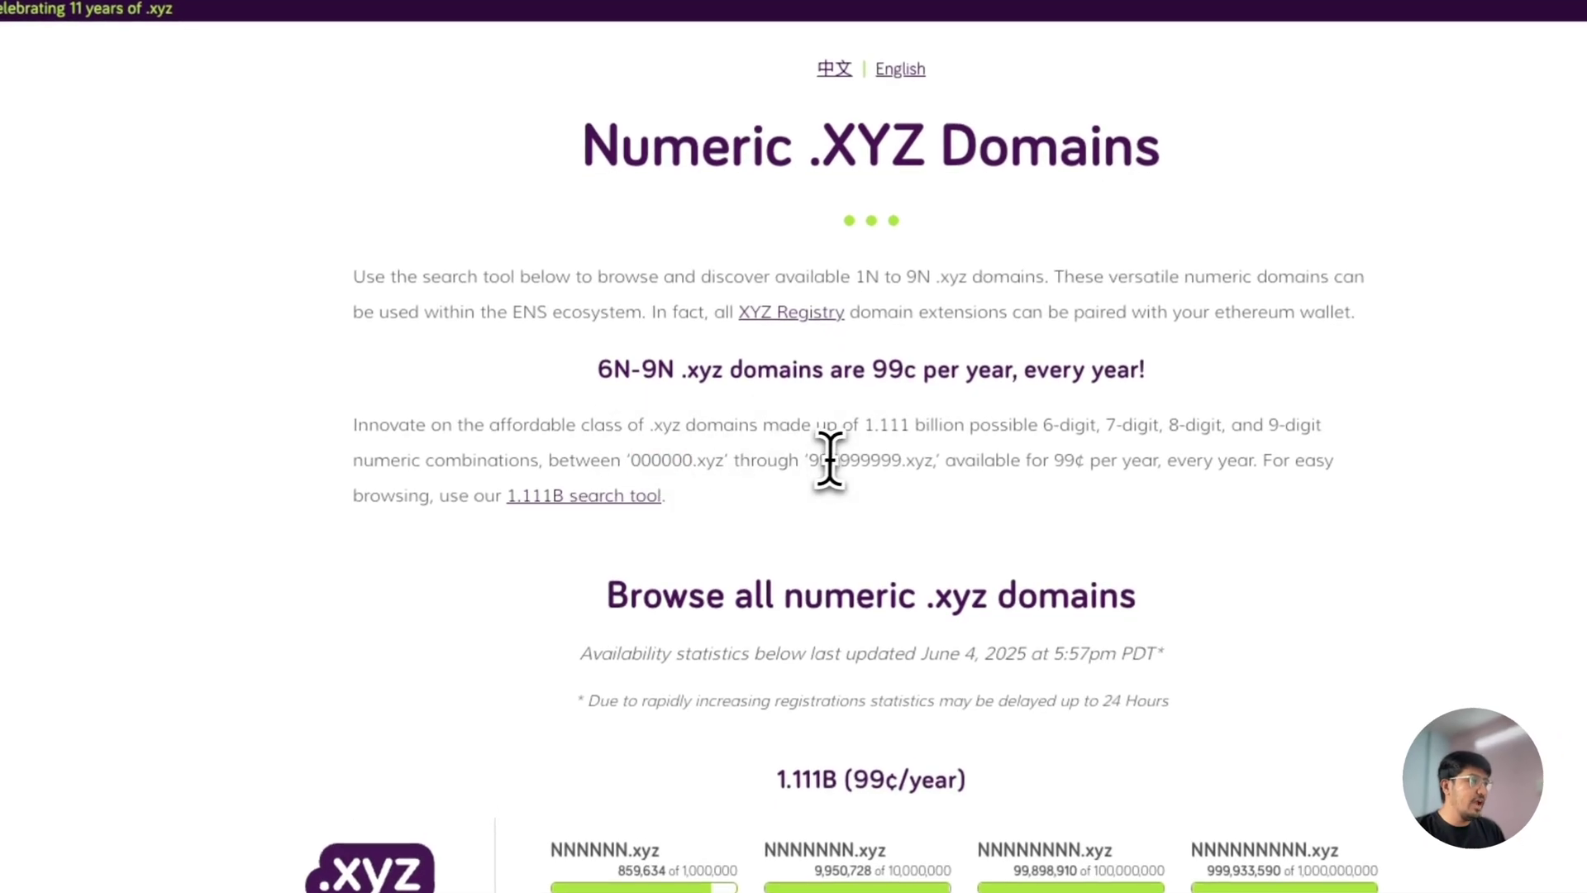
double_click(830, 460)
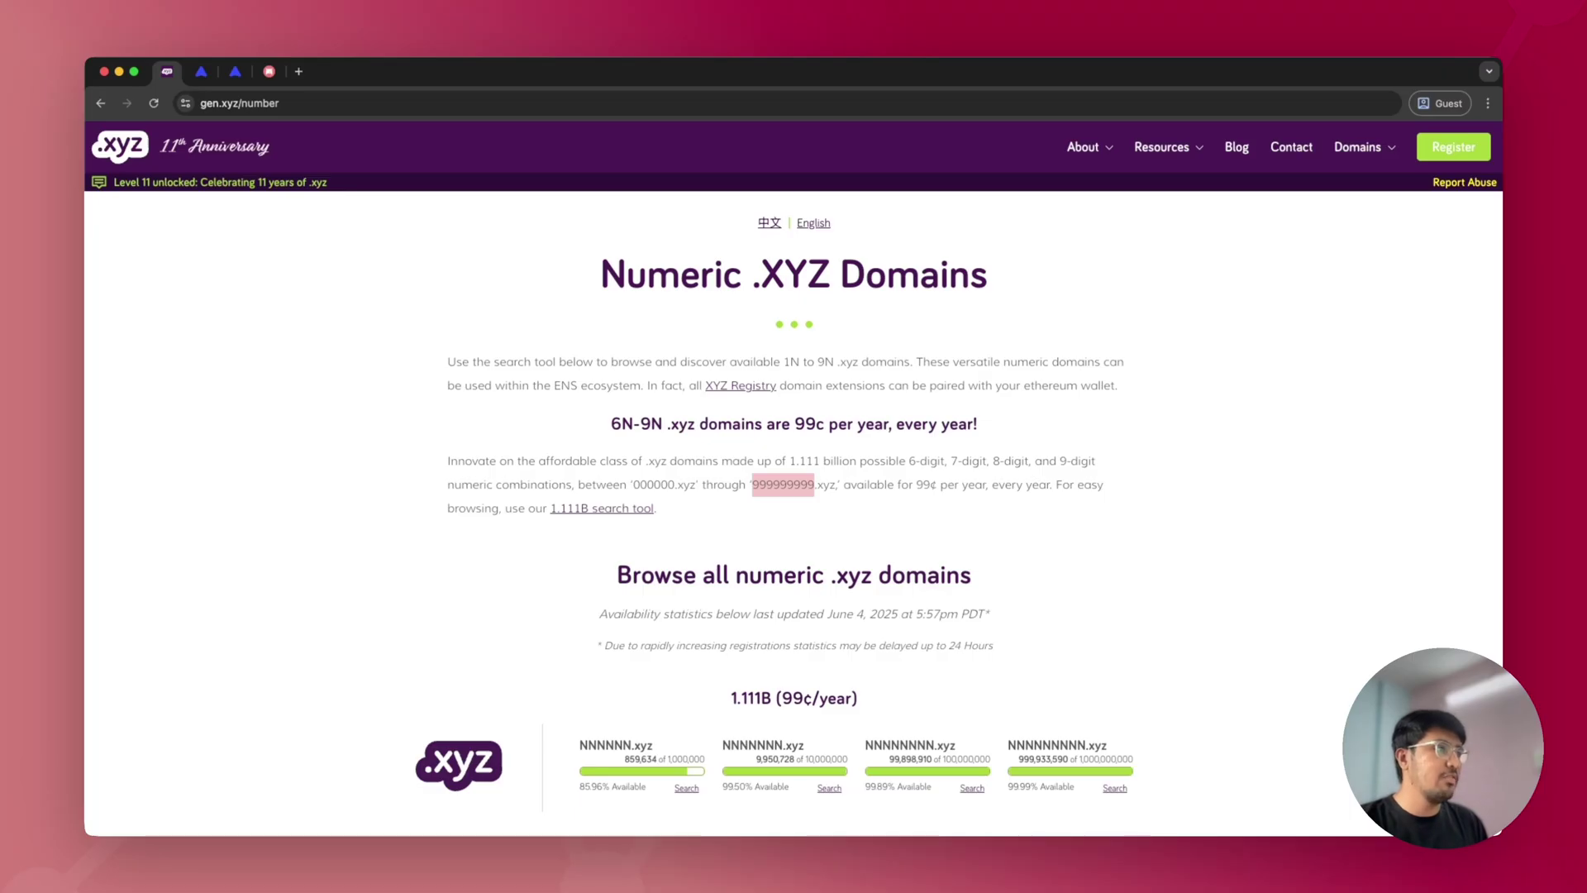
click(205, 73)
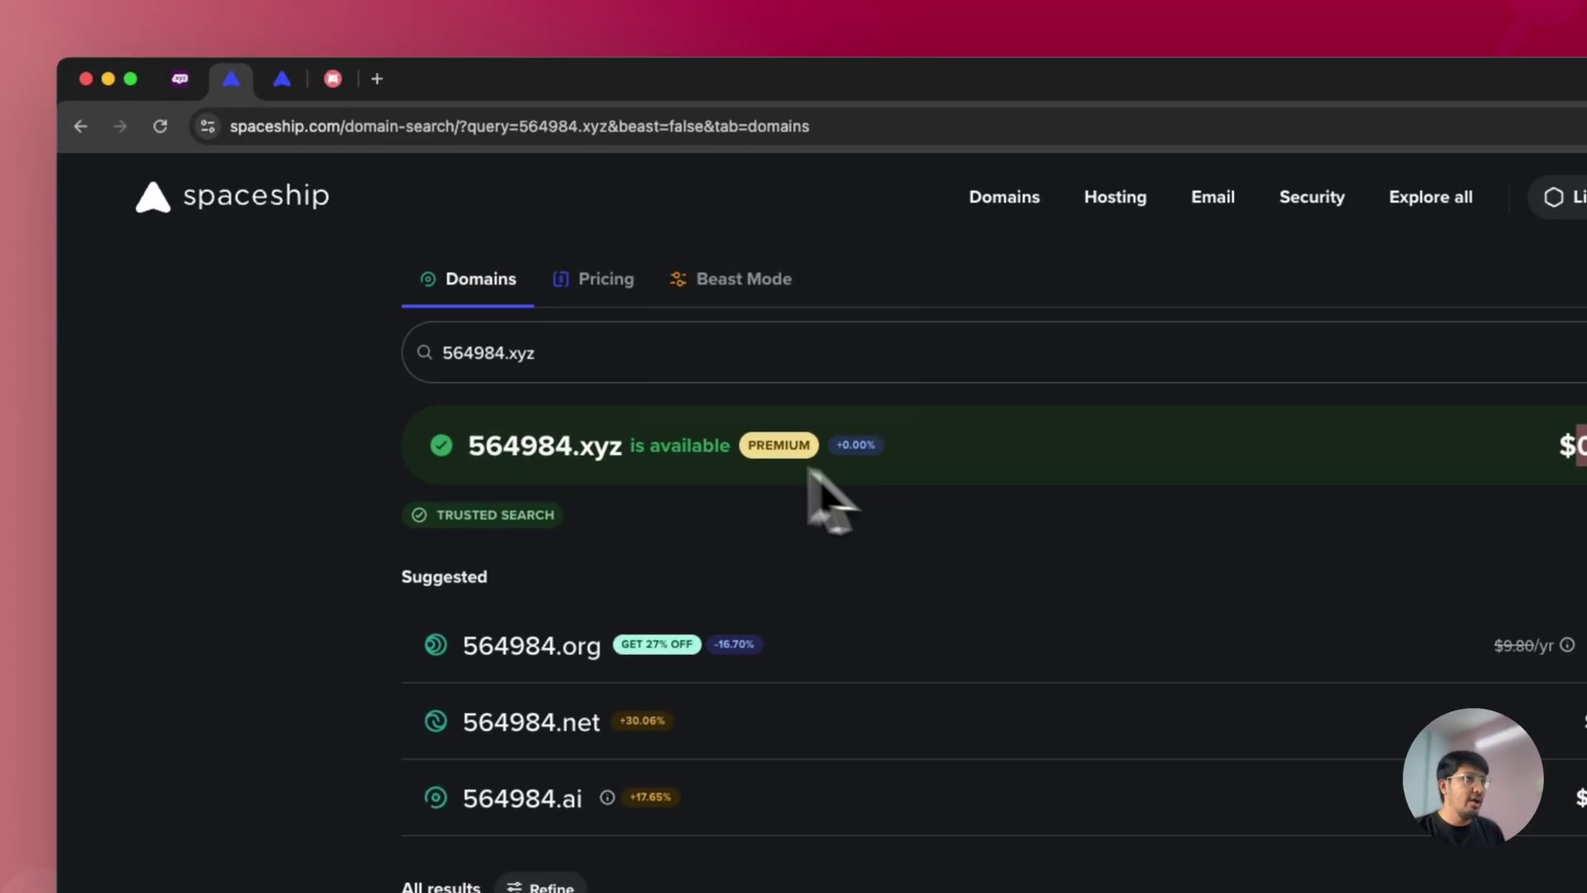
- Add 564984.xyz at $0.67 for one year to the Spaceship cart and view the cart
drag(438, 354, 485, 357)
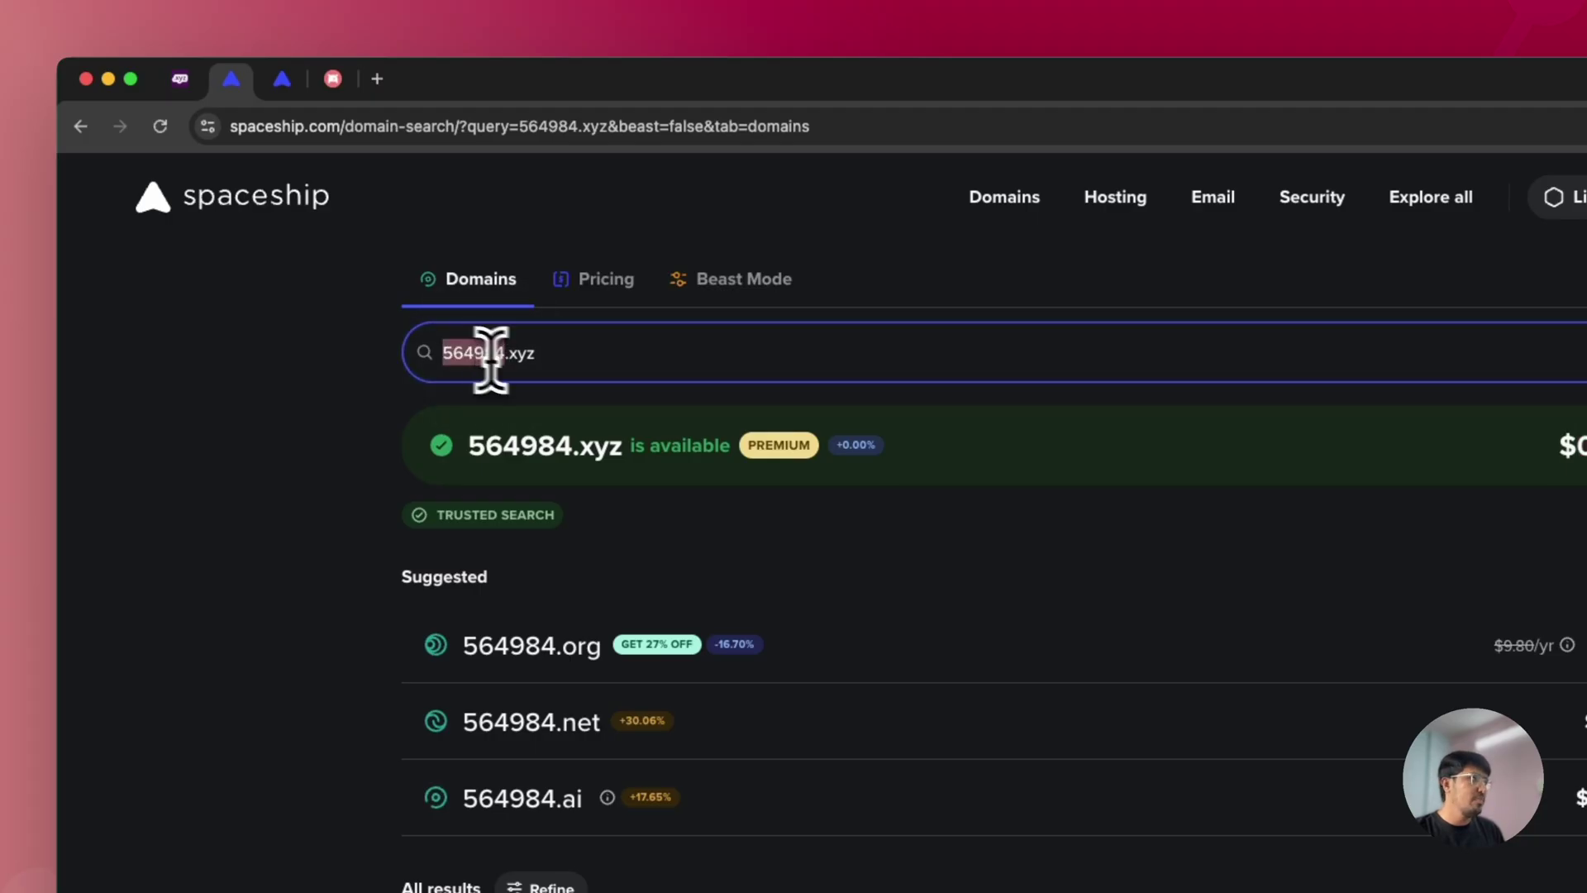
double_click(1172, 392)
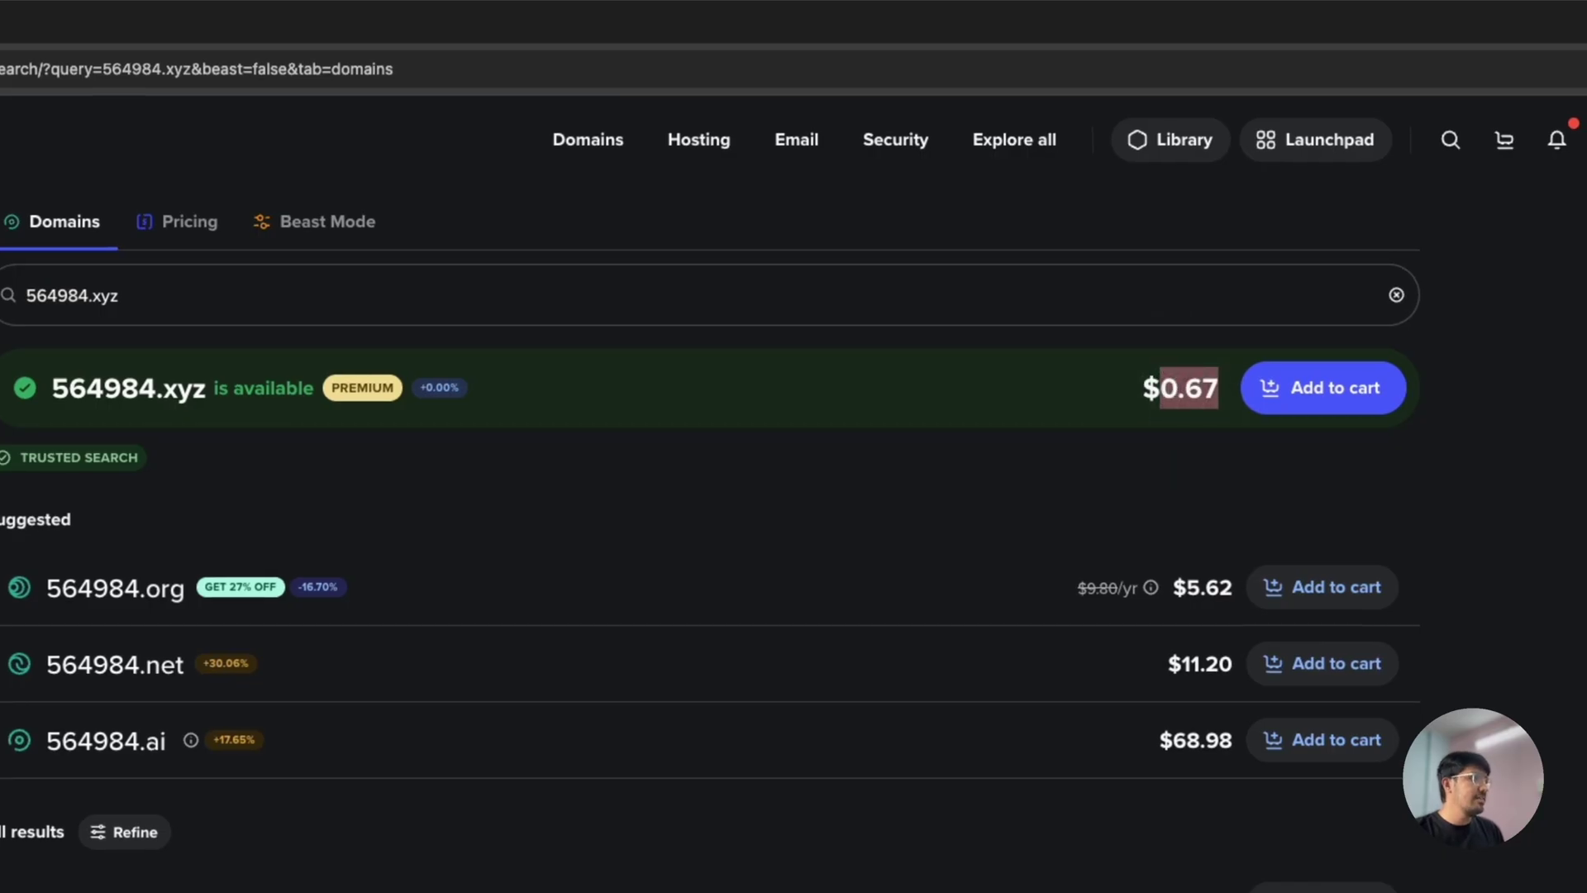
click(1310, 395)
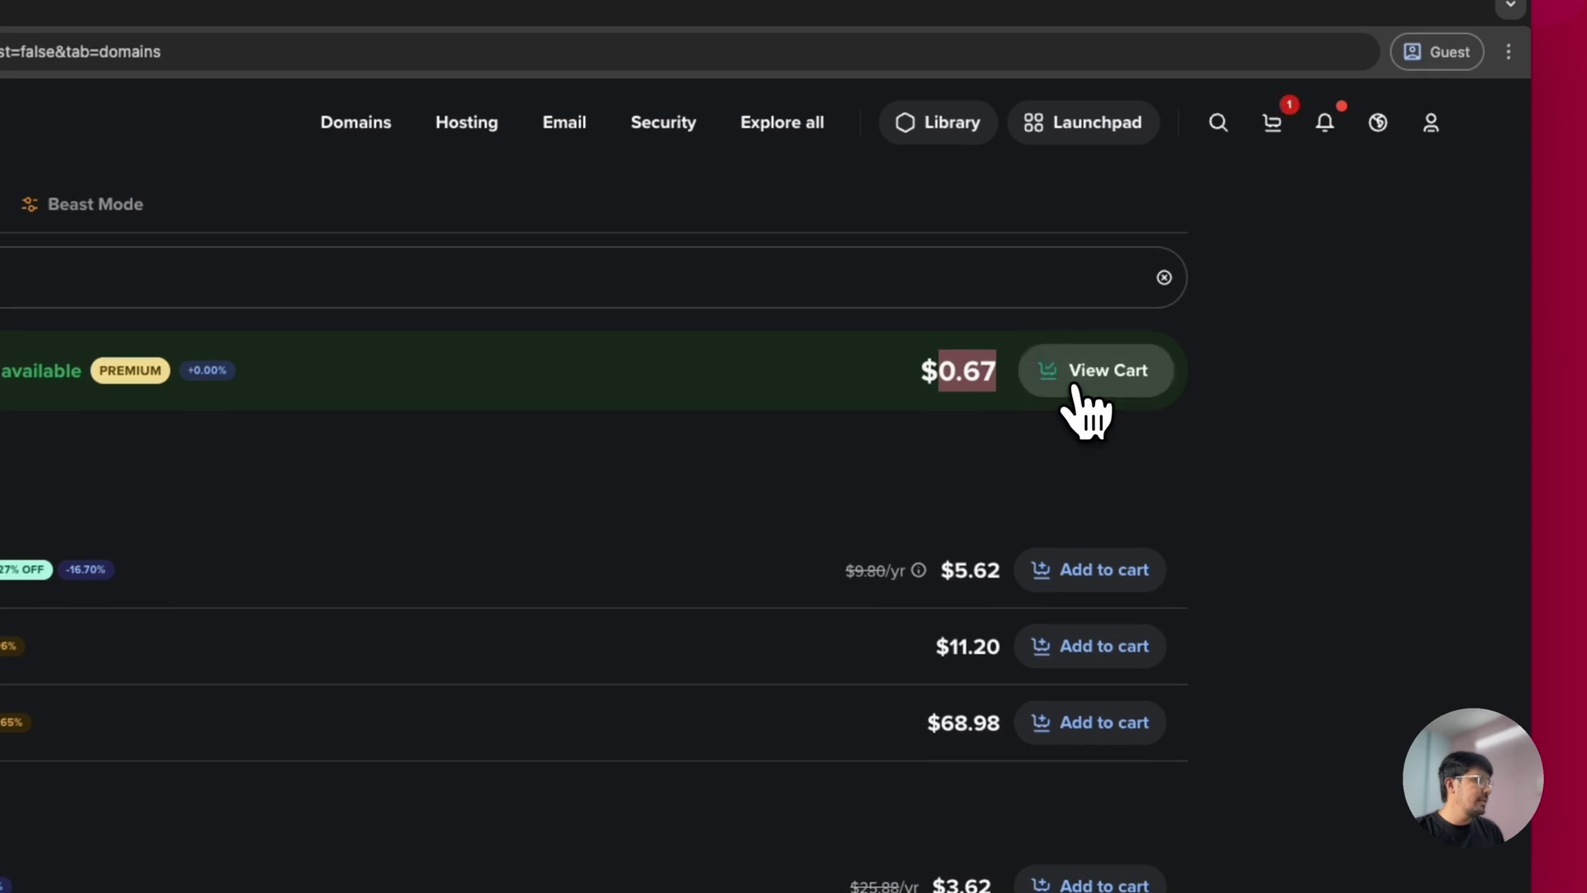
click(1271, 125)
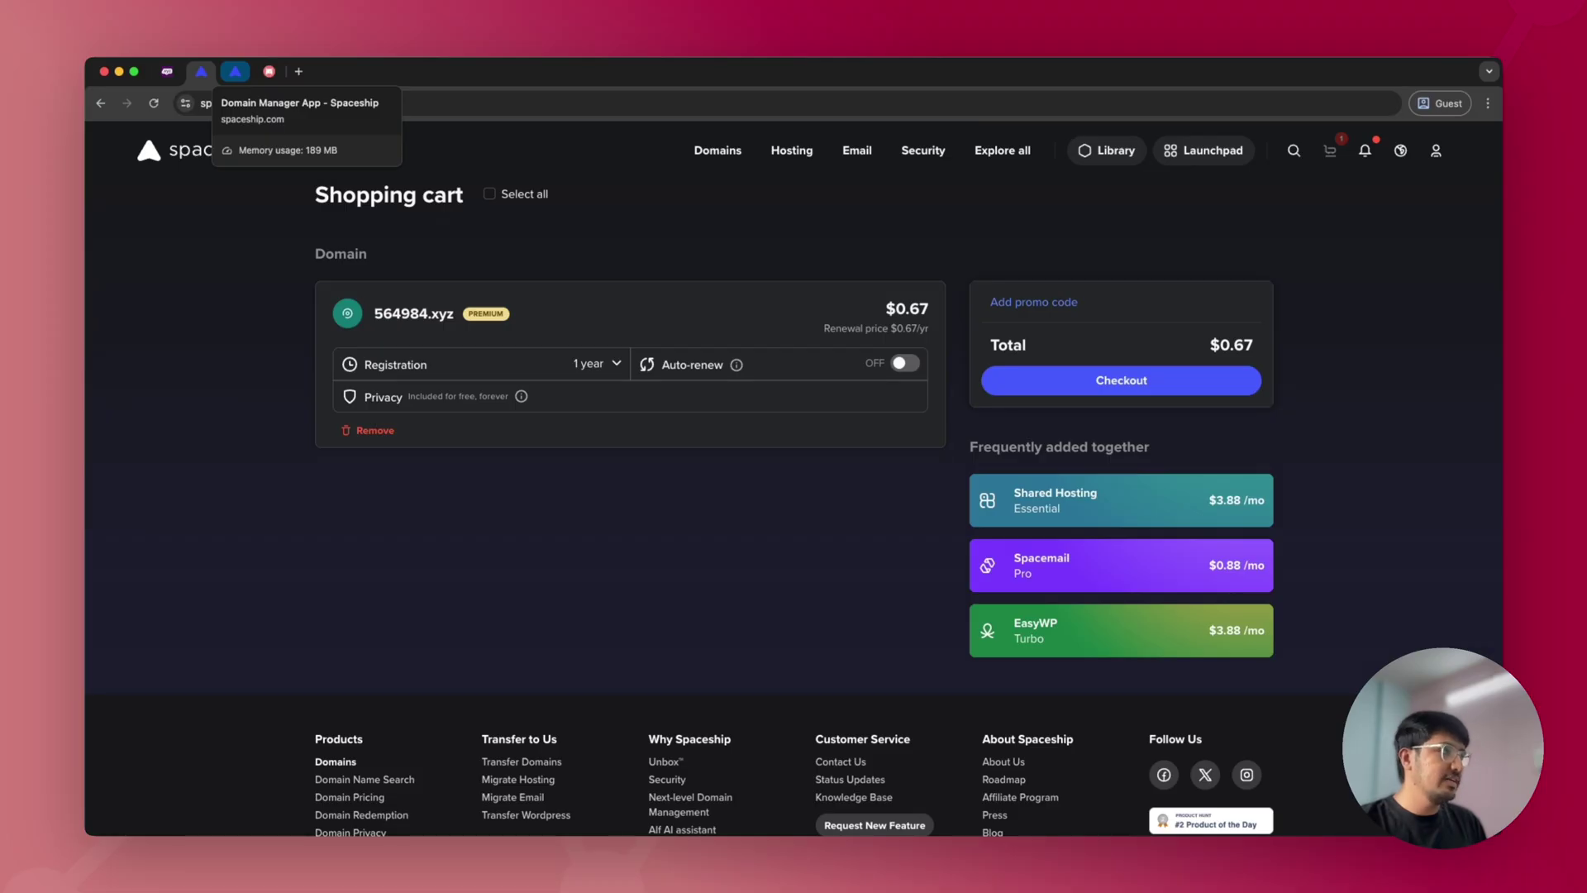
- Review 776556.xyz's 9-year renewal in Domain Manager, then view Porkbun's $1.22/year quote for 564984.xyz
click(235, 71)
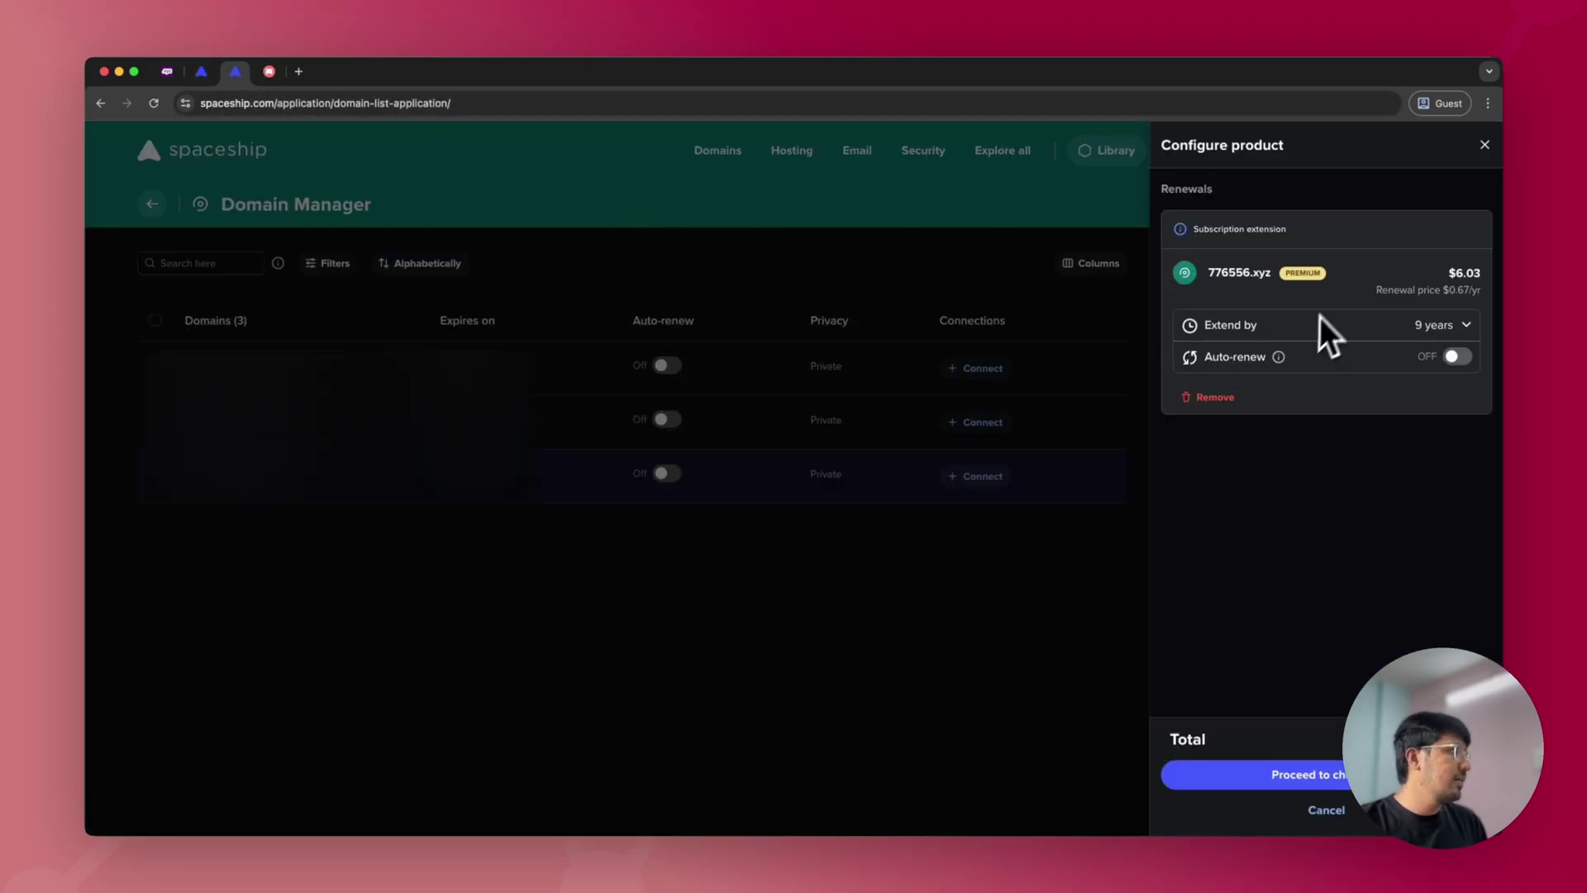
click(1455, 339)
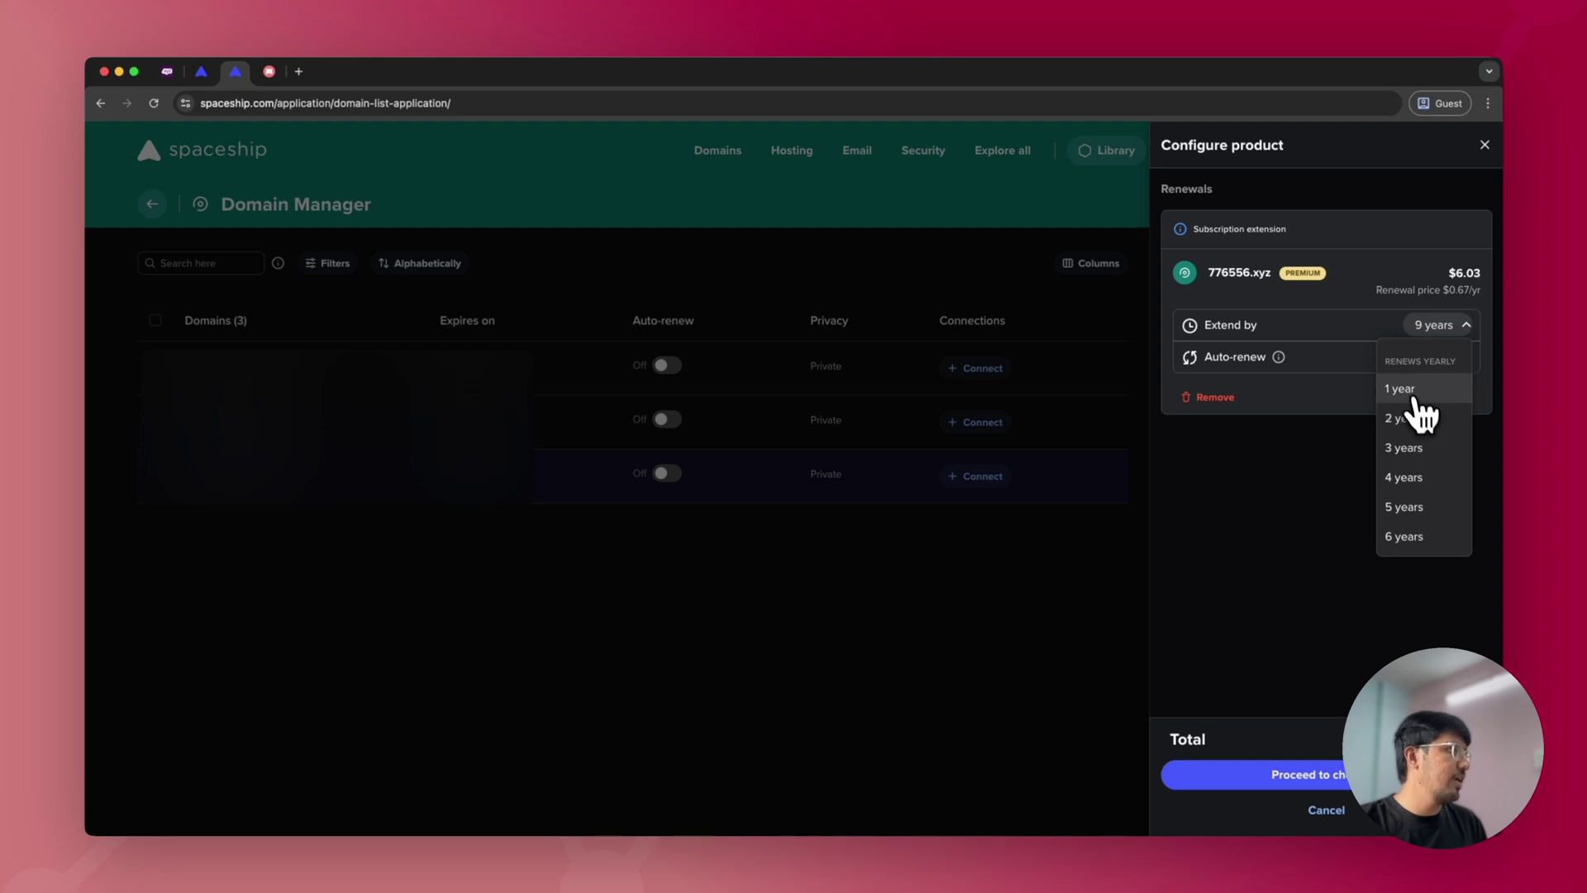
scroll(1416, 403, down, 3)
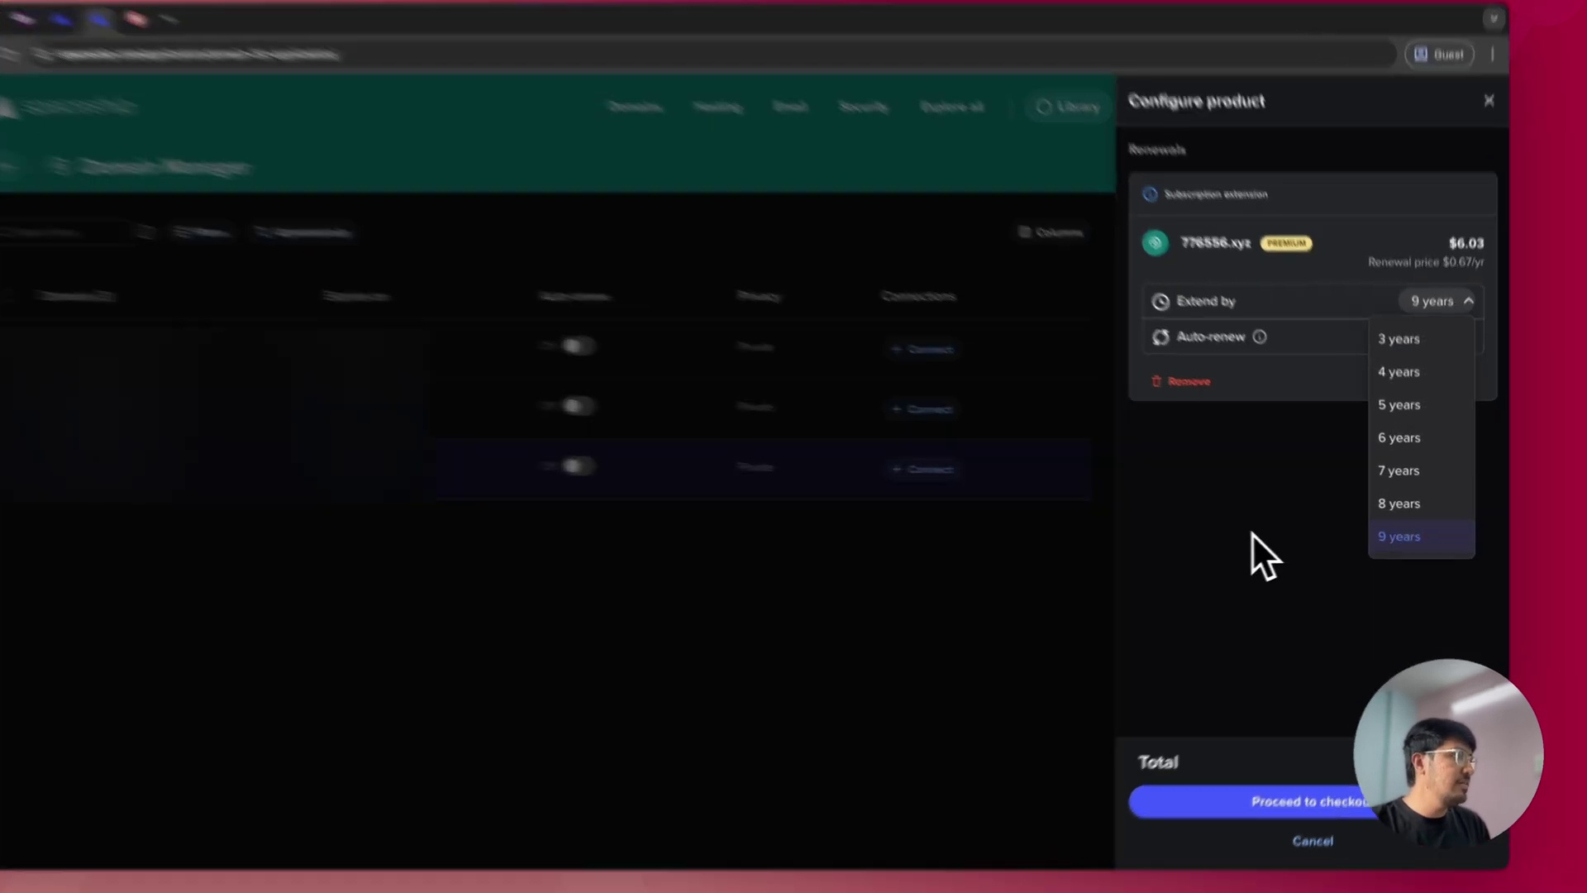
click(1256, 546)
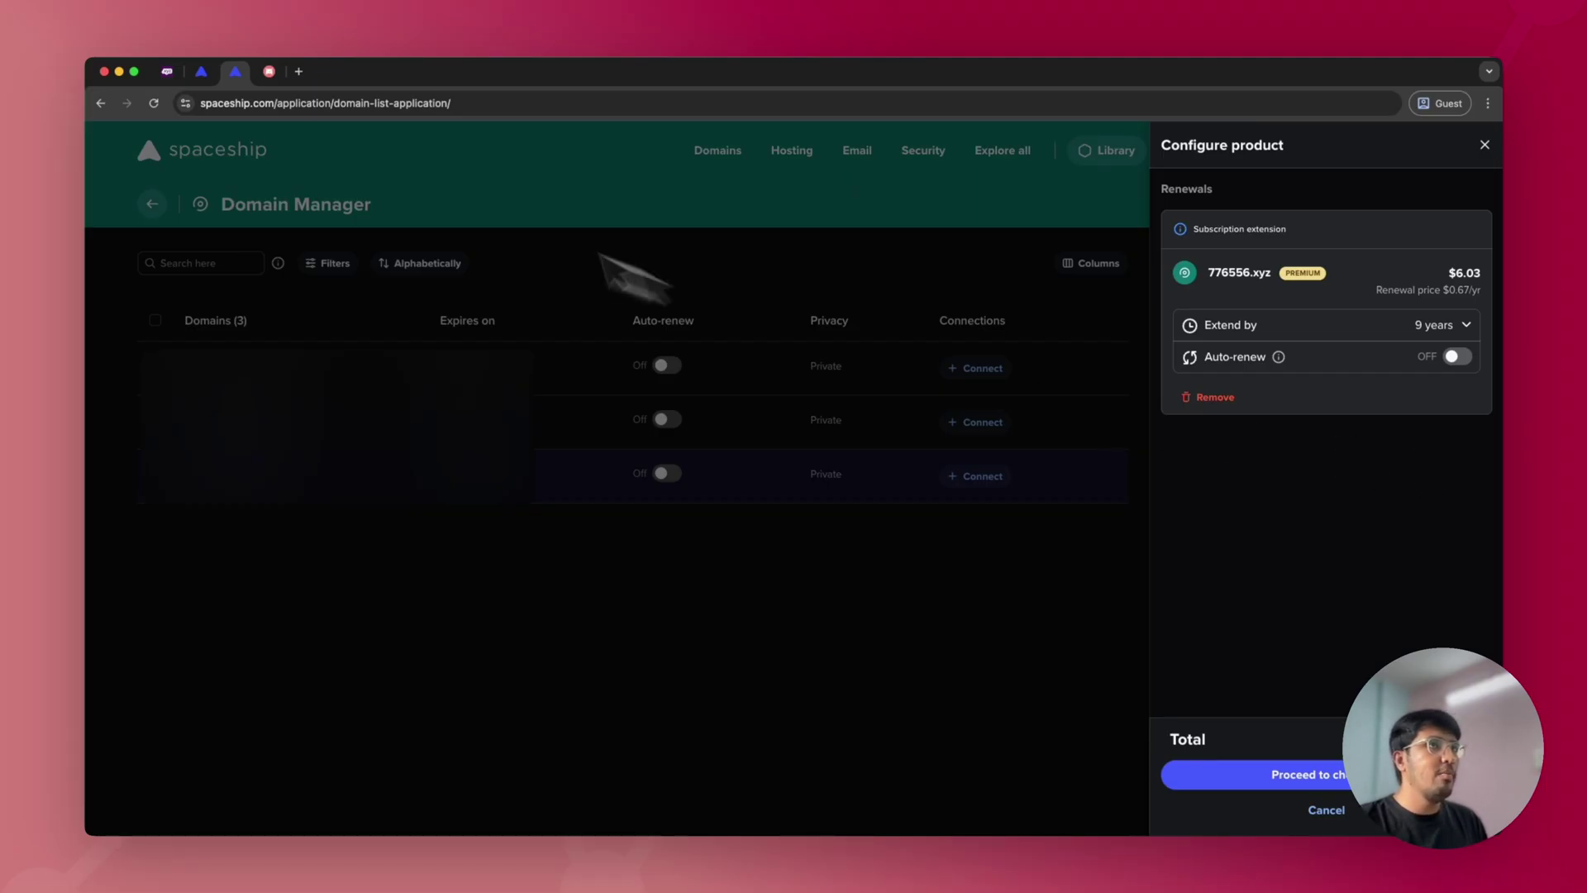
click(273, 72)
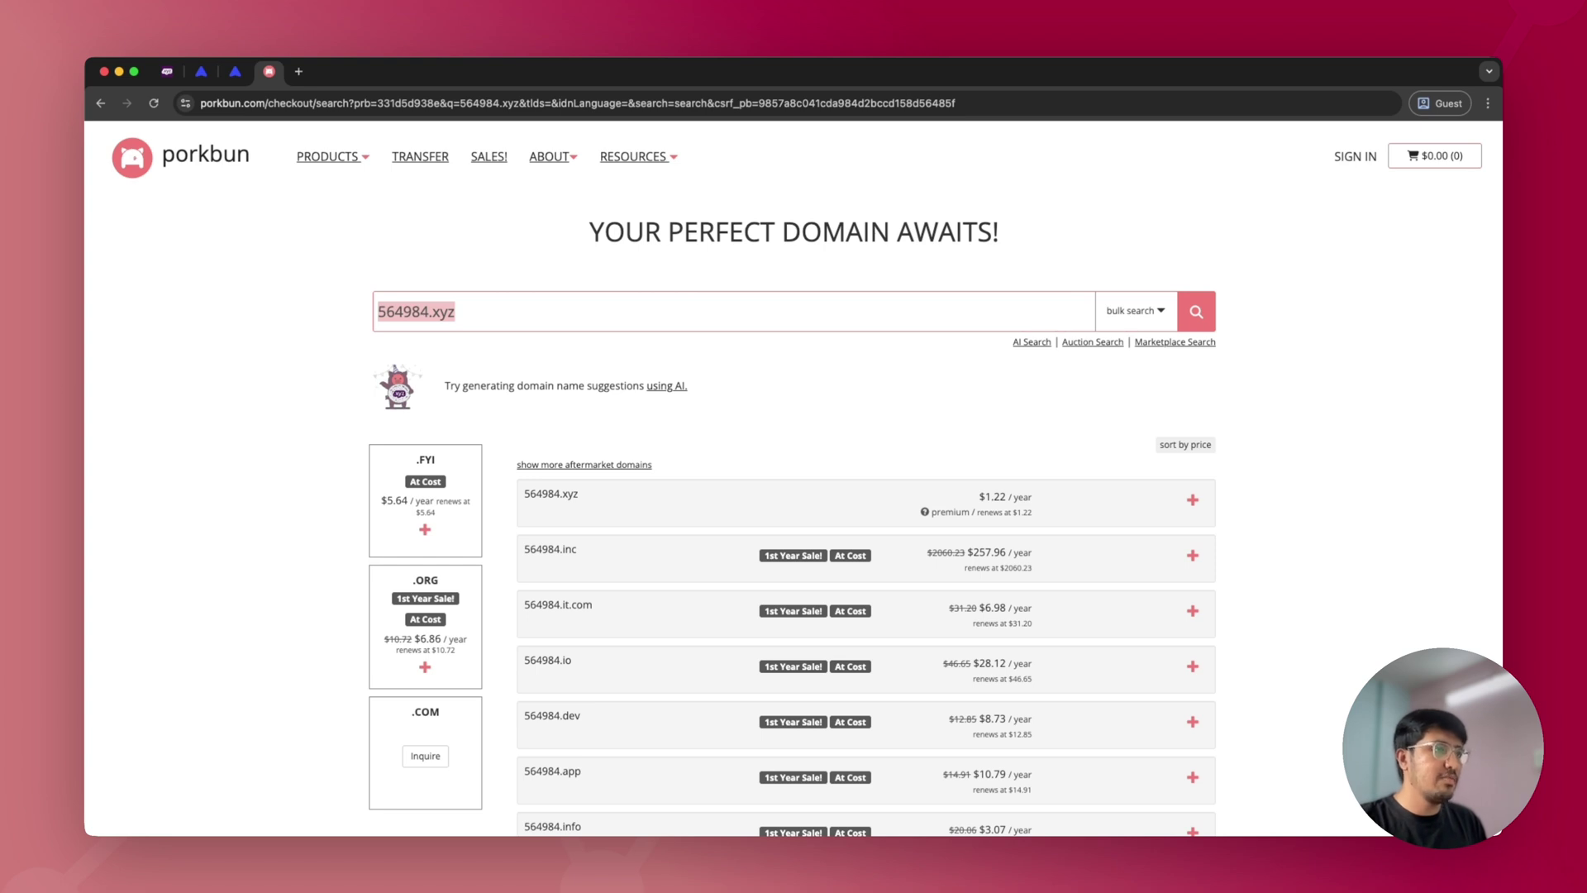
- Return from Porkbun to the Spaceship cart showing 564984.xyz at $0.67, renewing at $0.67/yr
click(201, 71)
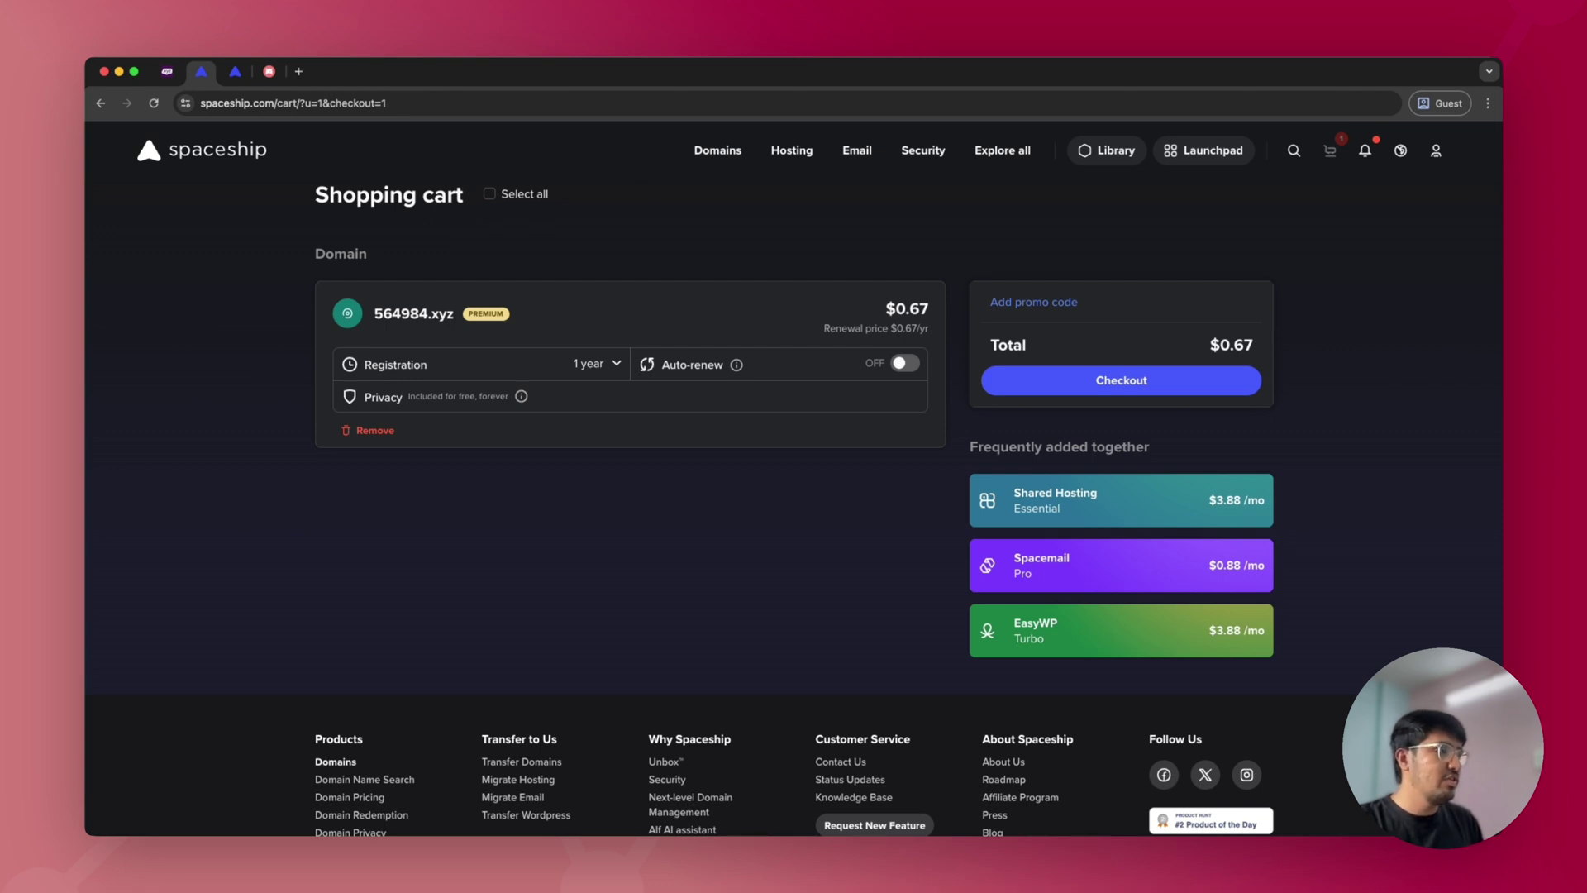
- Return to the gen.xyz page listing 6N–9N numeric .xyz domains at 99¢ per year
key(ctrl+shift+Tab)
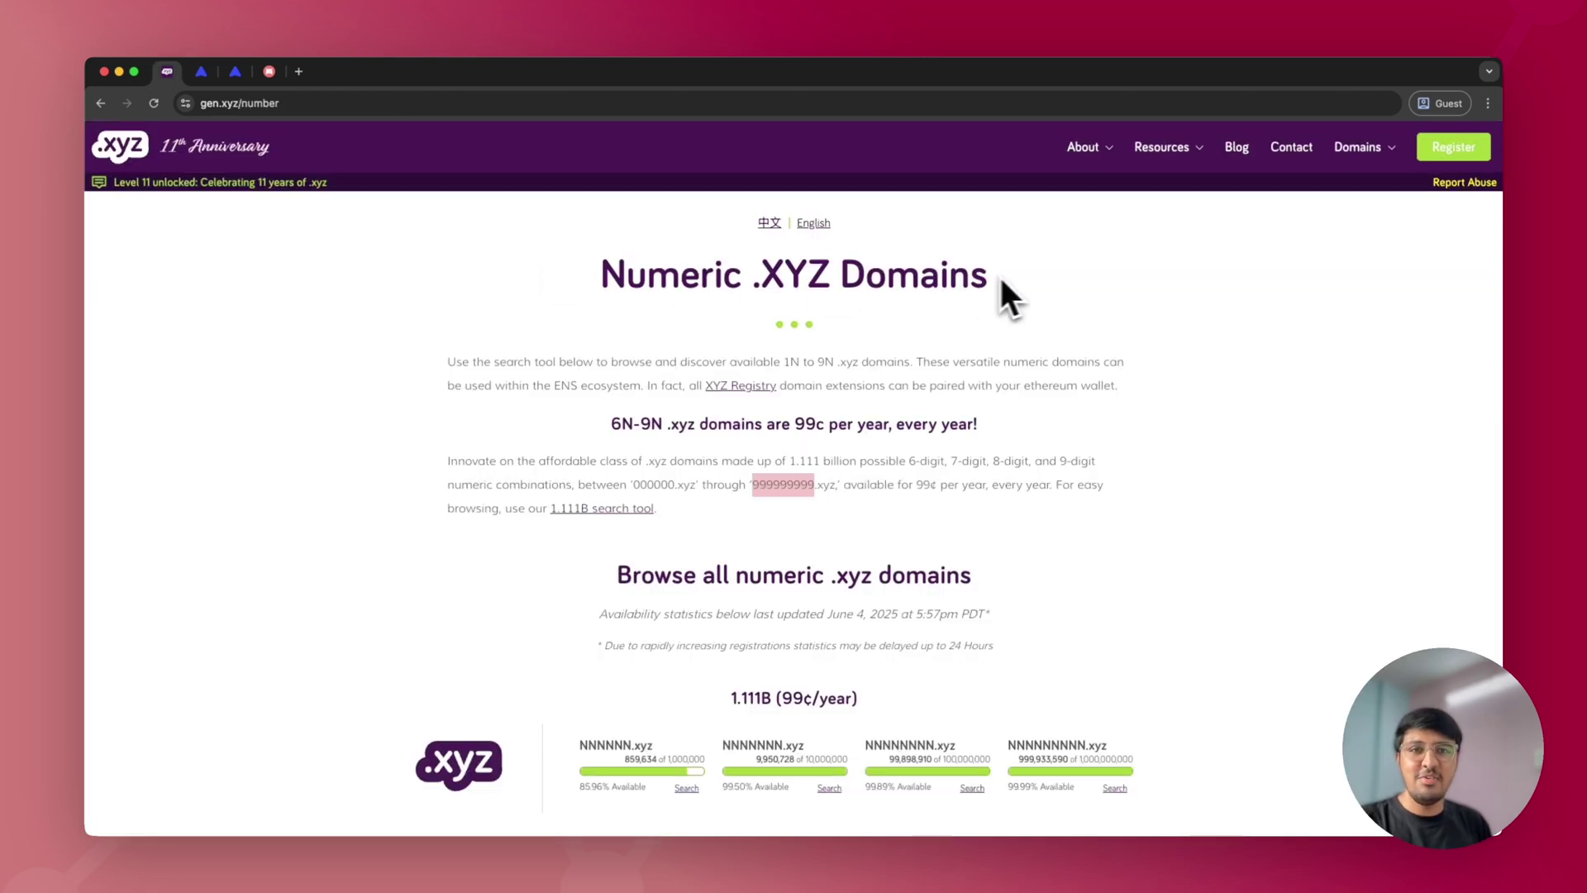